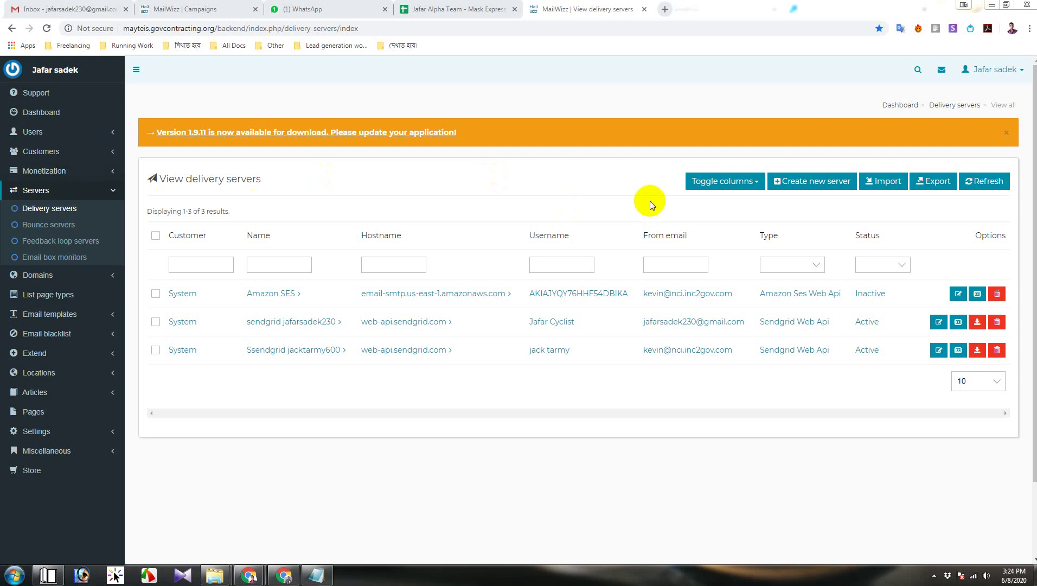
Open the delivery server type selector from the View delivery servers page
left_click(810, 185)
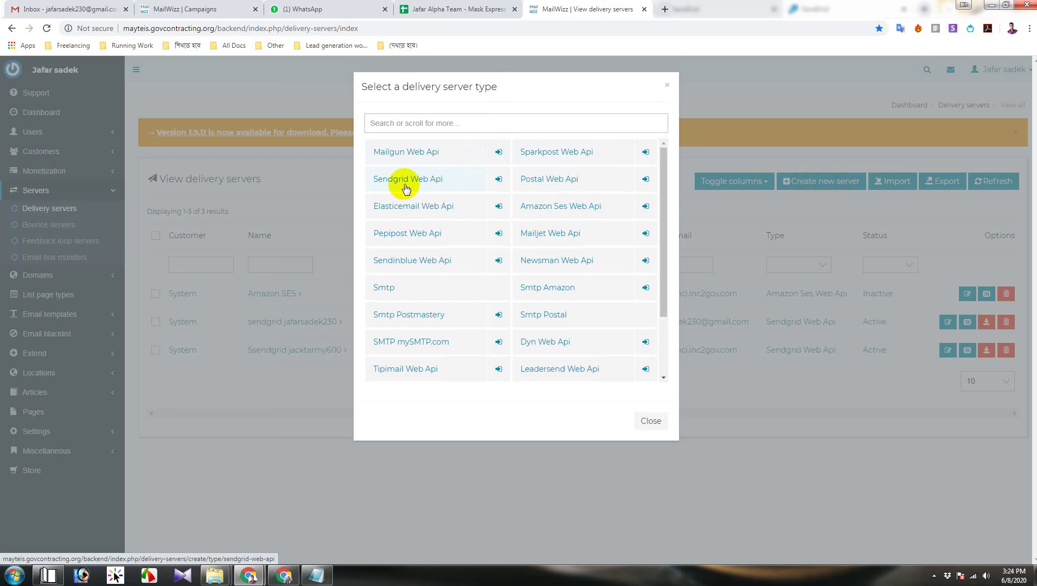
Choose Sendgrid Web Api as the server type and focus the empty Username field
left_click(437, 183)
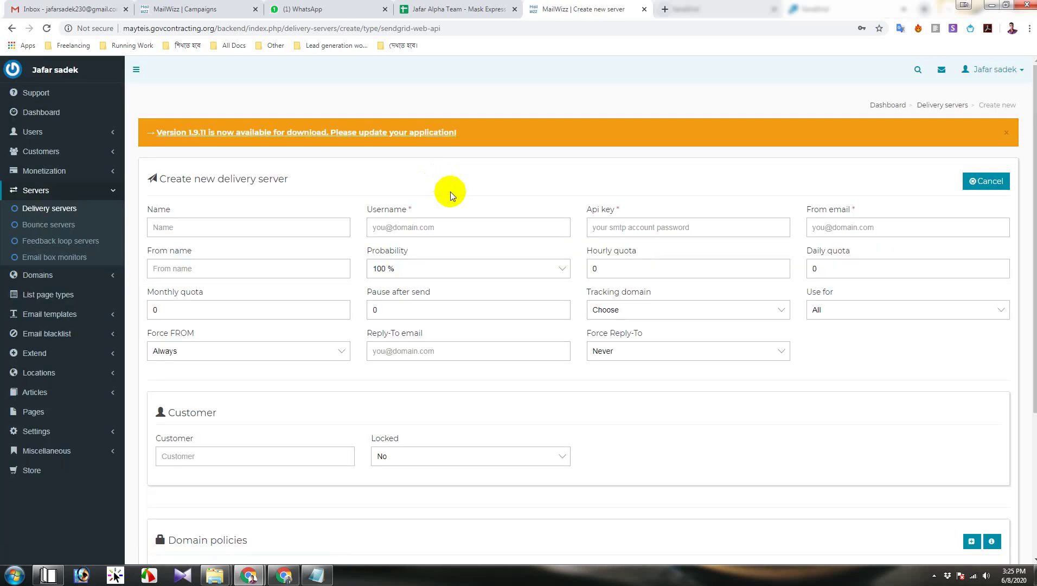
left_click(453, 226)
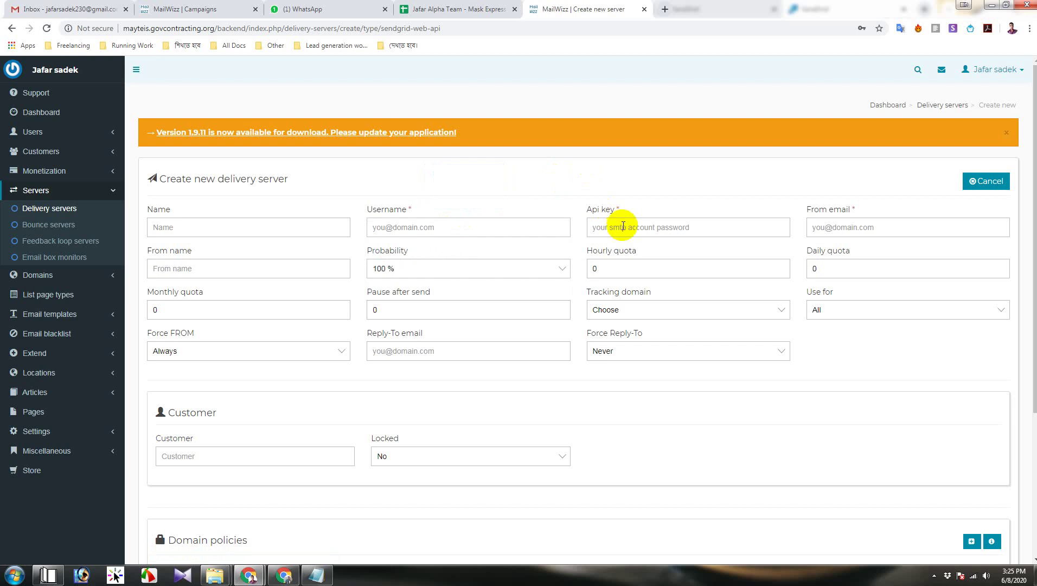
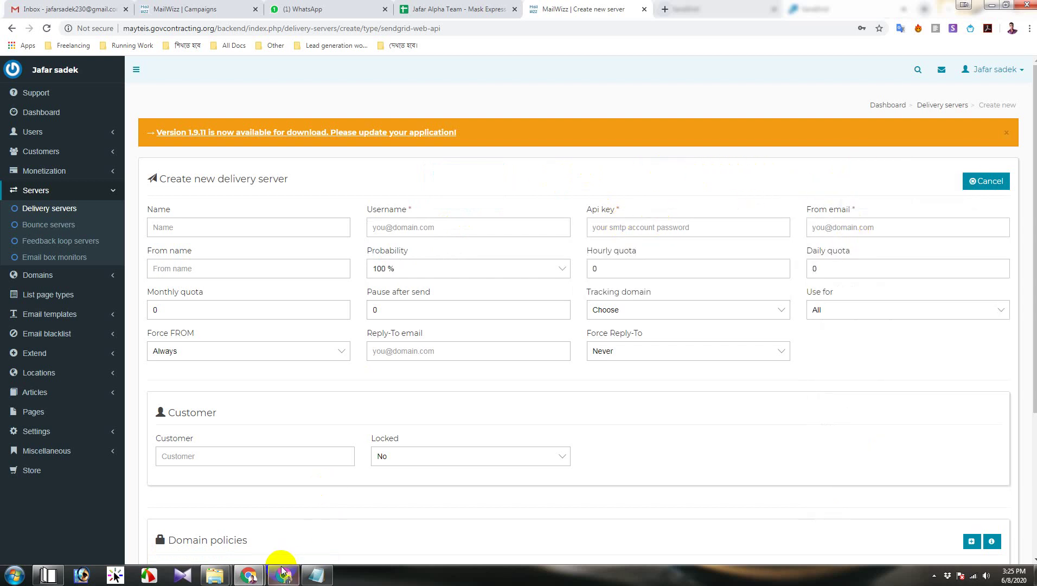
Switch from MailWizz to the SendGrid account window using the taskbar preview
mouse_move(248, 574)
left_click(283, 575)
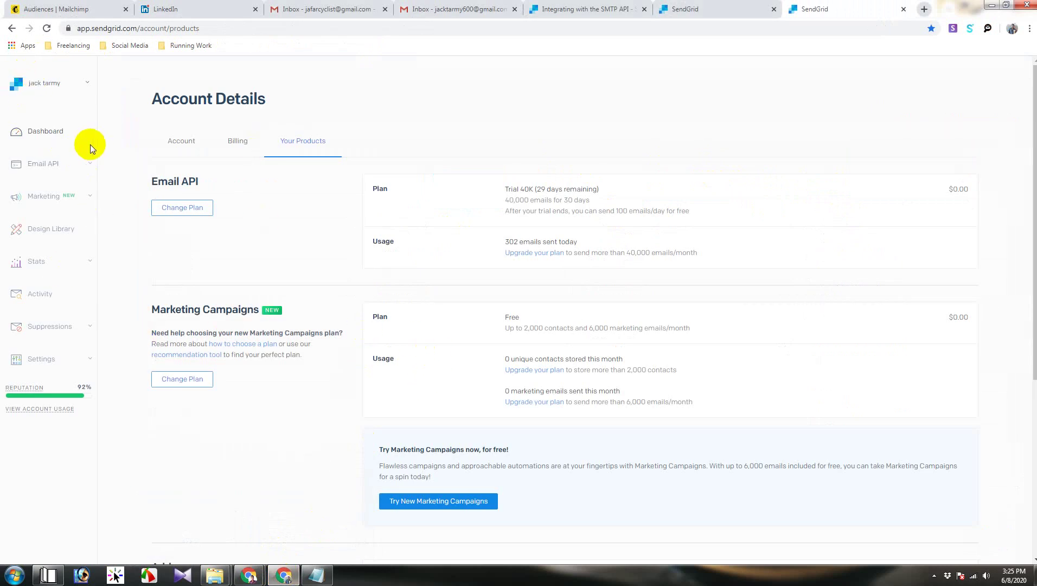
Expand SendGrid's Settings, review the API Keys list, then go to Sender Authentication
left_click(46, 359)
scroll(123, 424, "down", 3)
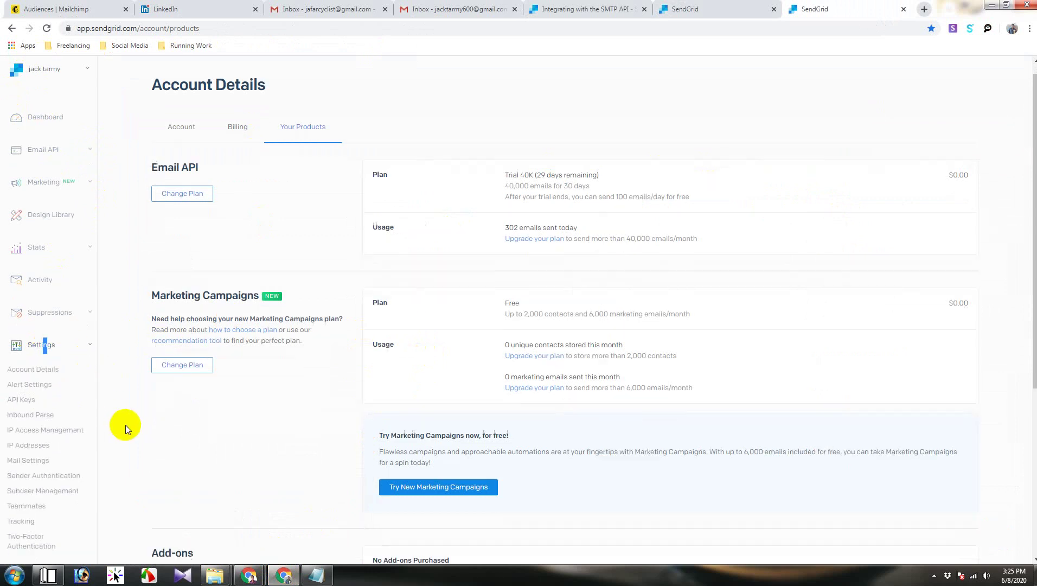
left_click(25, 251)
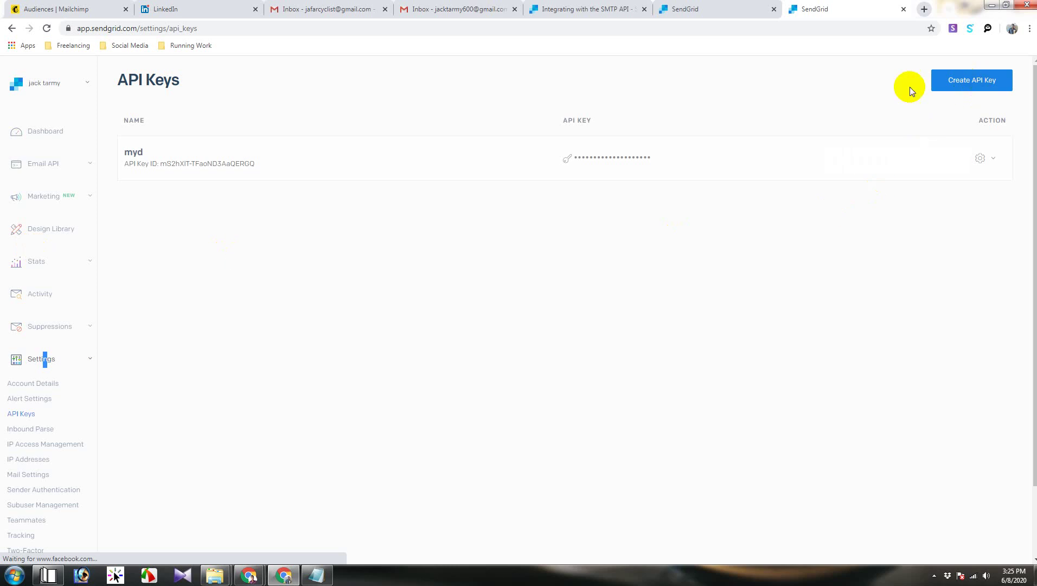
scroll(135, 411, "down", 1)
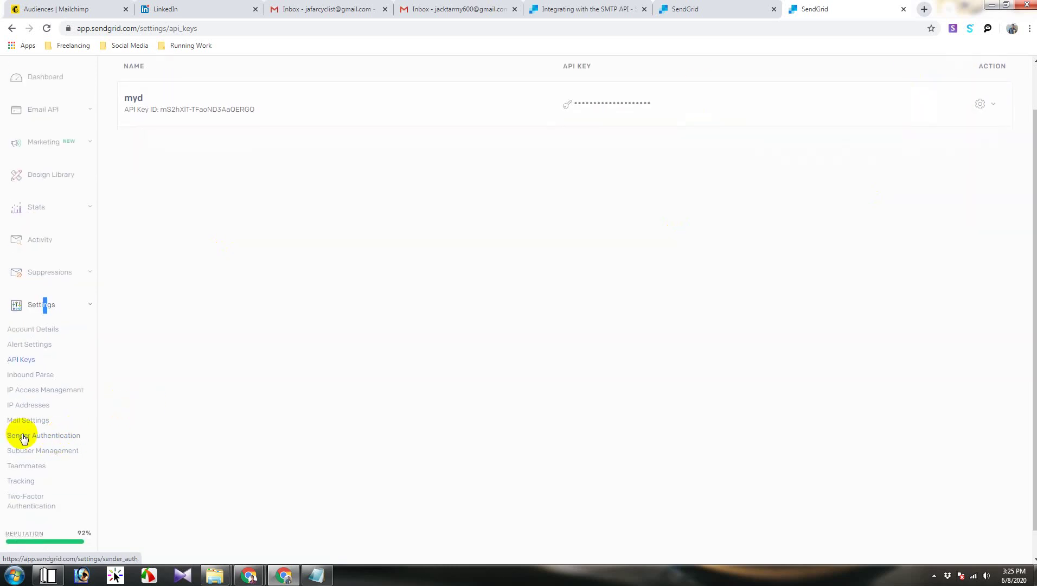
left_click(51, 435)
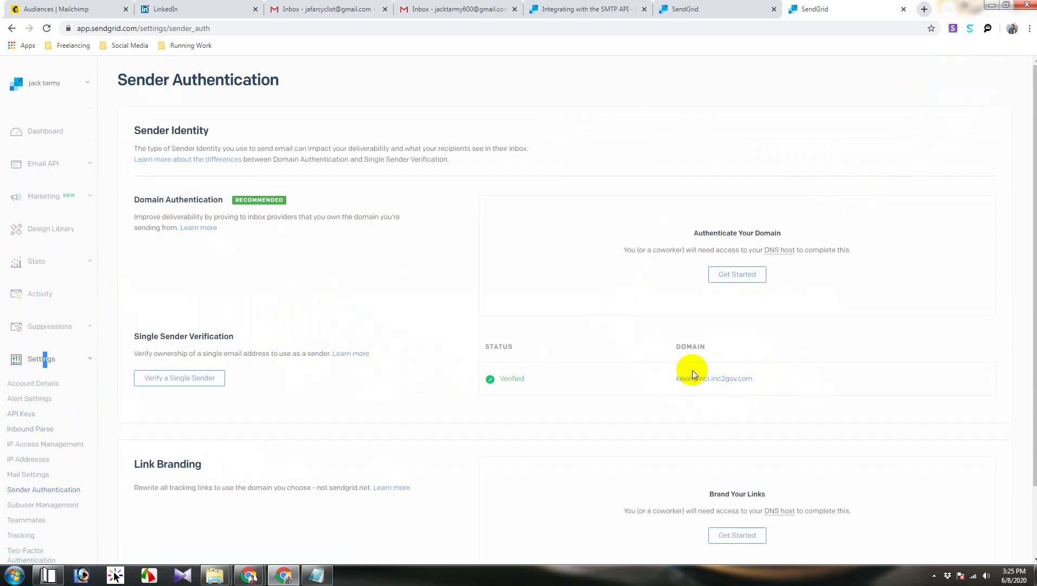
scroll(577, 375, "down", 2)
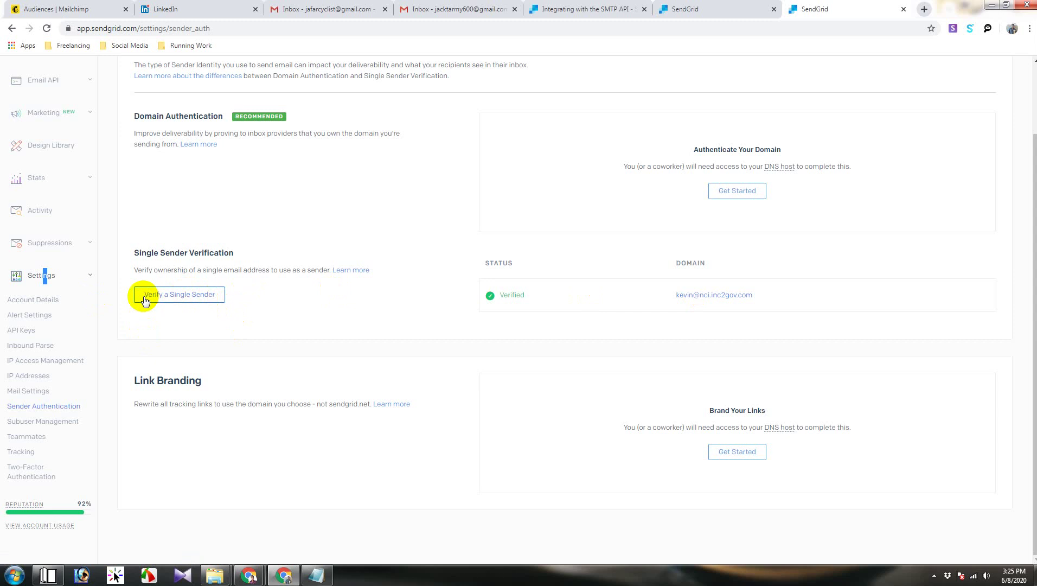
Start a new single sender, step through its name, email, reply-to and address fields, then cancel
left_click(192, 302)
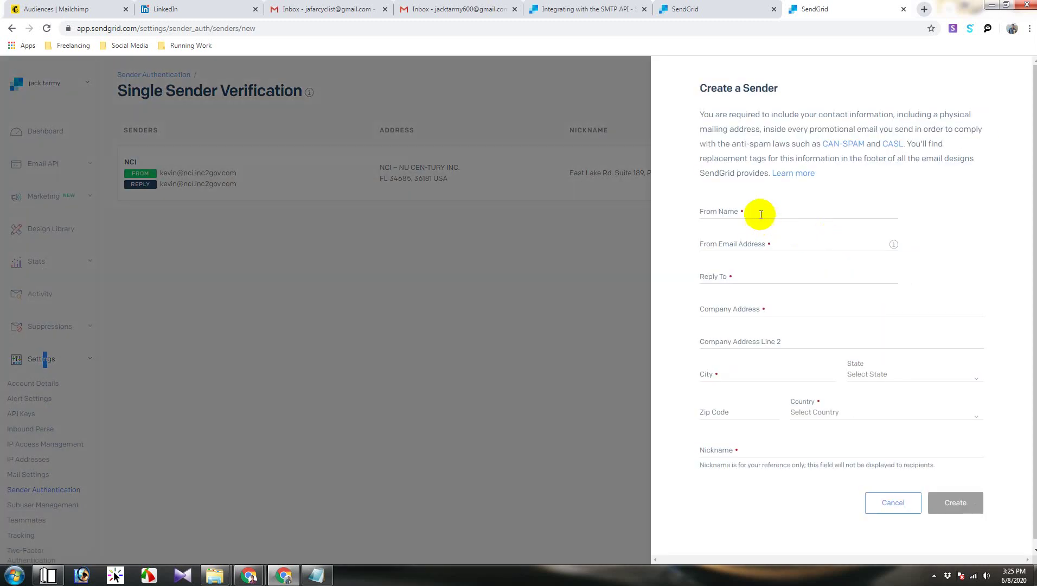
left_click(761, 214)
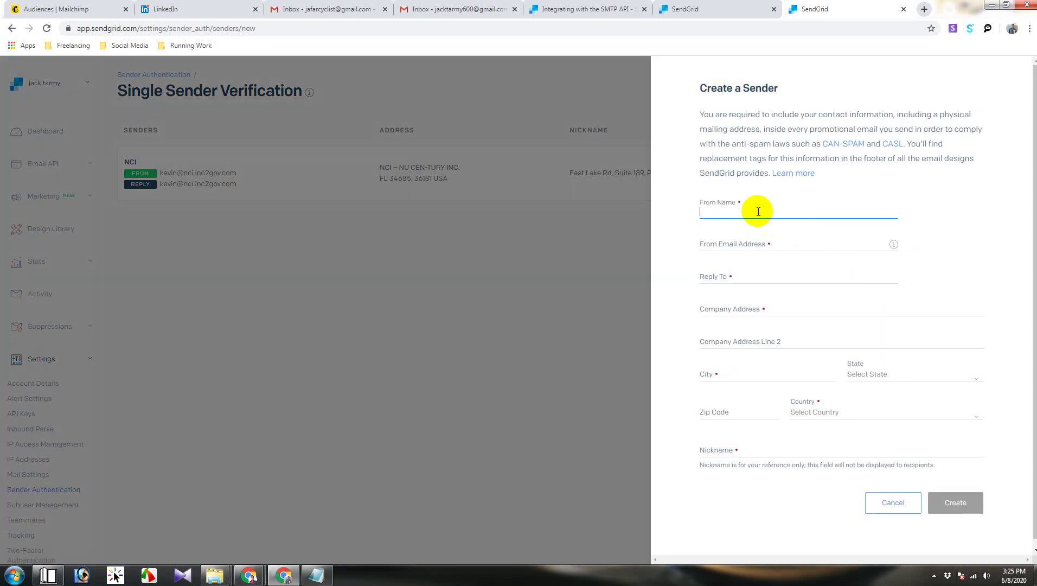
left_click(730, 248)
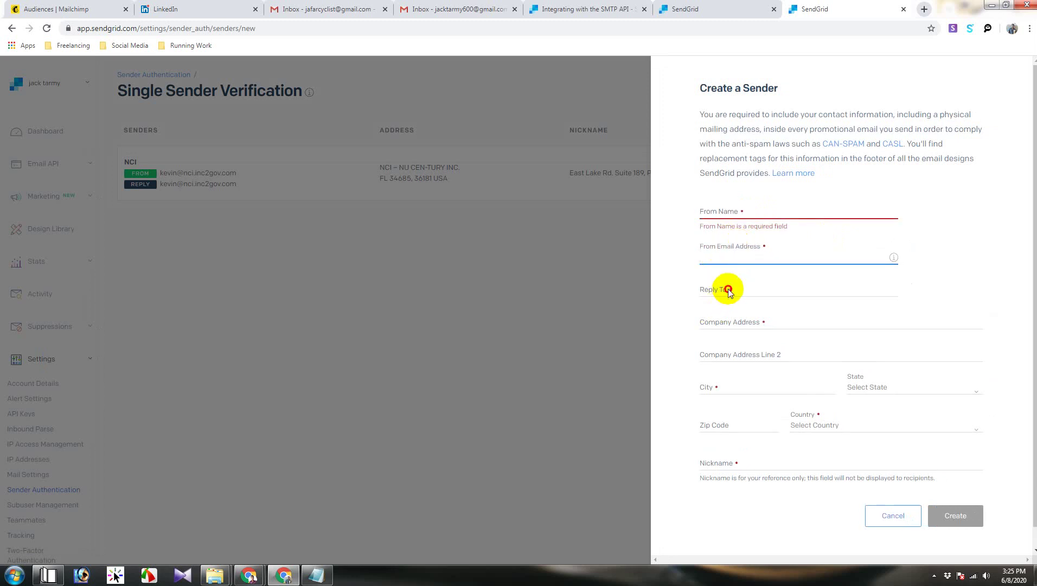
left_click(727, 291)
left_click(753, 339)
left_click(679, 306)
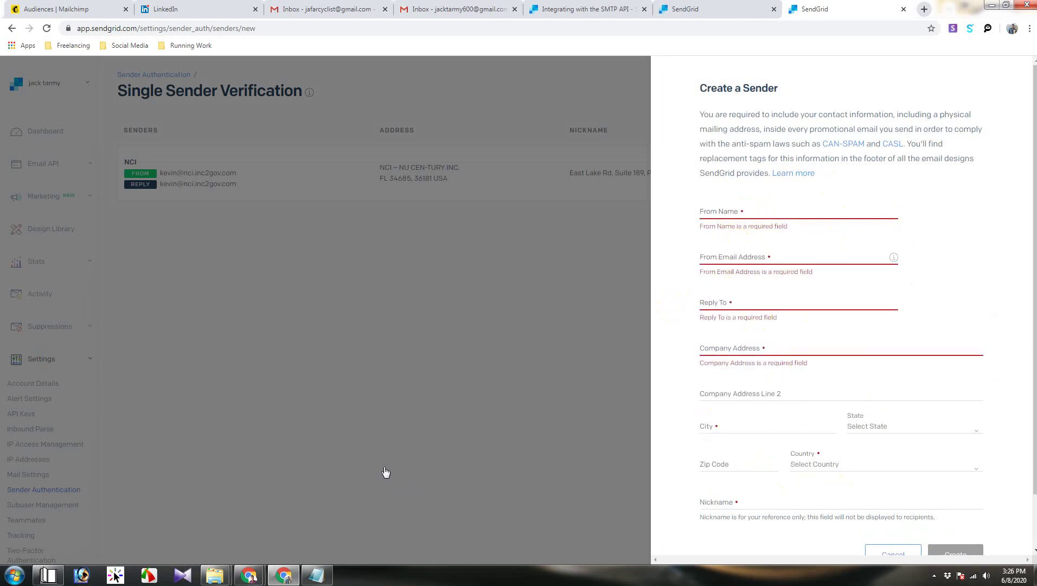
left_click(885, 549)
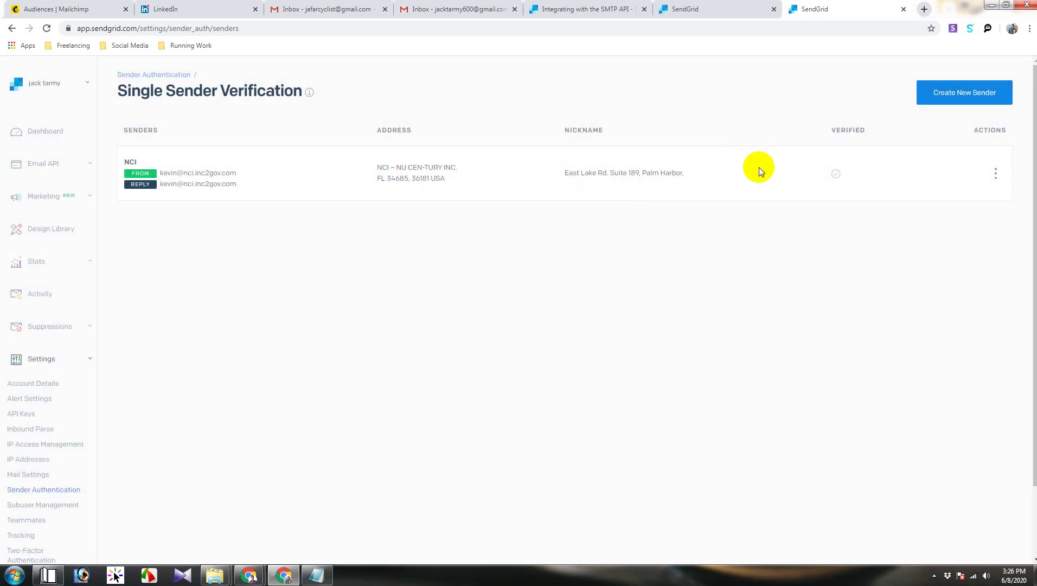
Select the verified sender email, then create a full-access API key named 'test' and view it
left_click(49, 491)
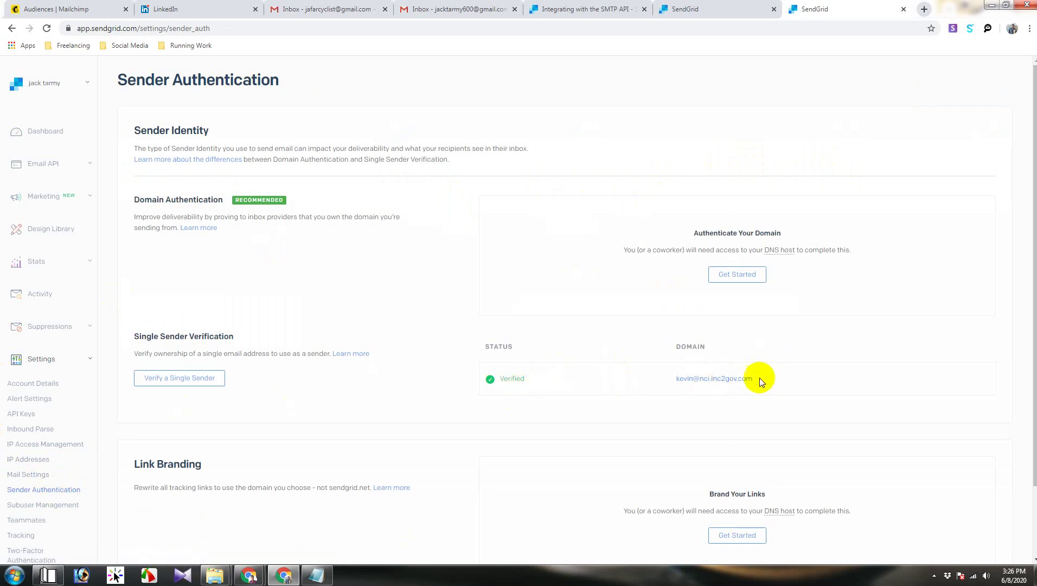
left_click_drag(757, 378, 673, 378)
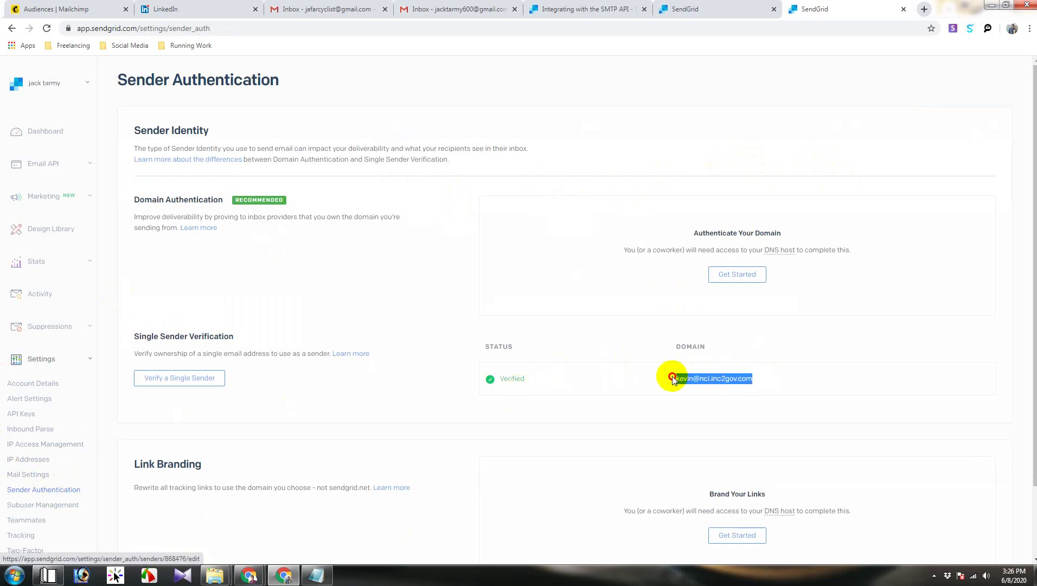
left_click(26, 415)
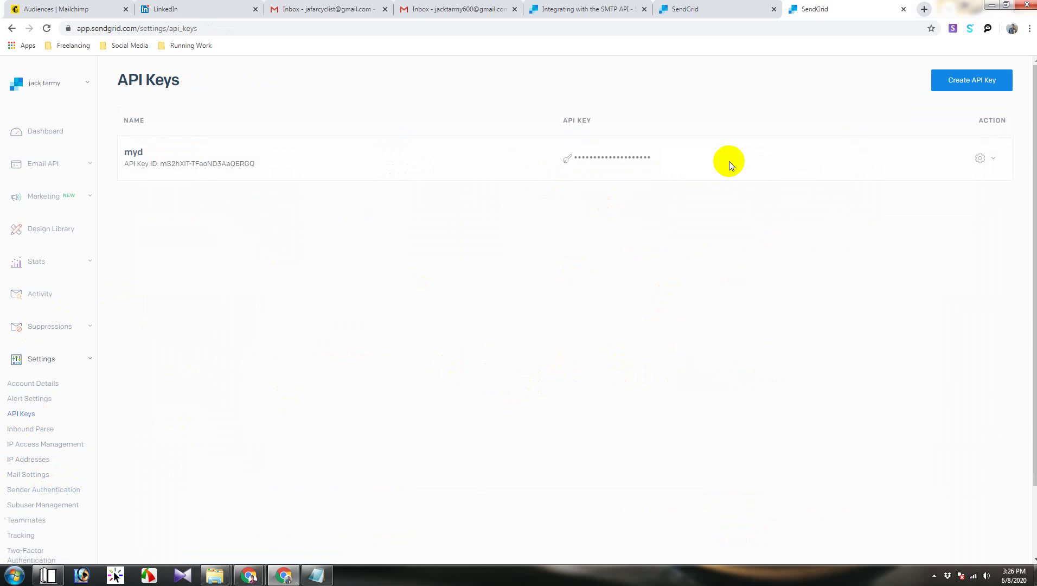
left_click(984, 84)
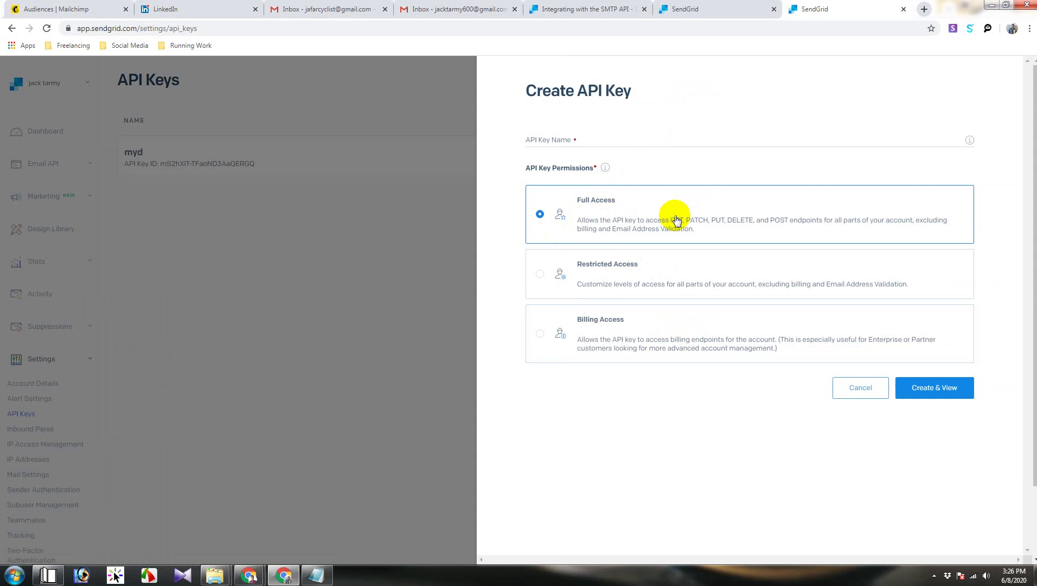
left_click(582, 137)
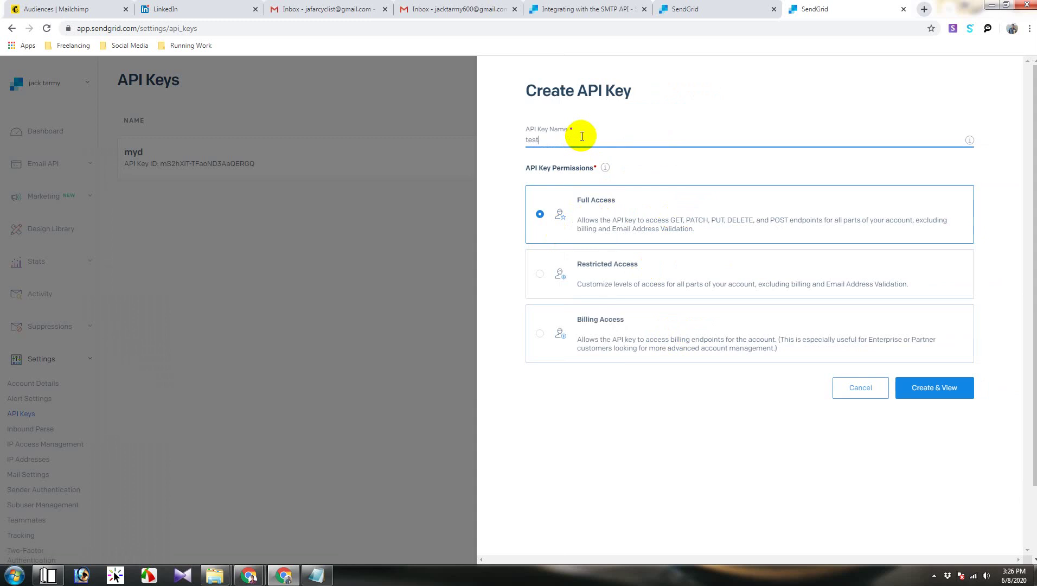
left_click(946, 392)
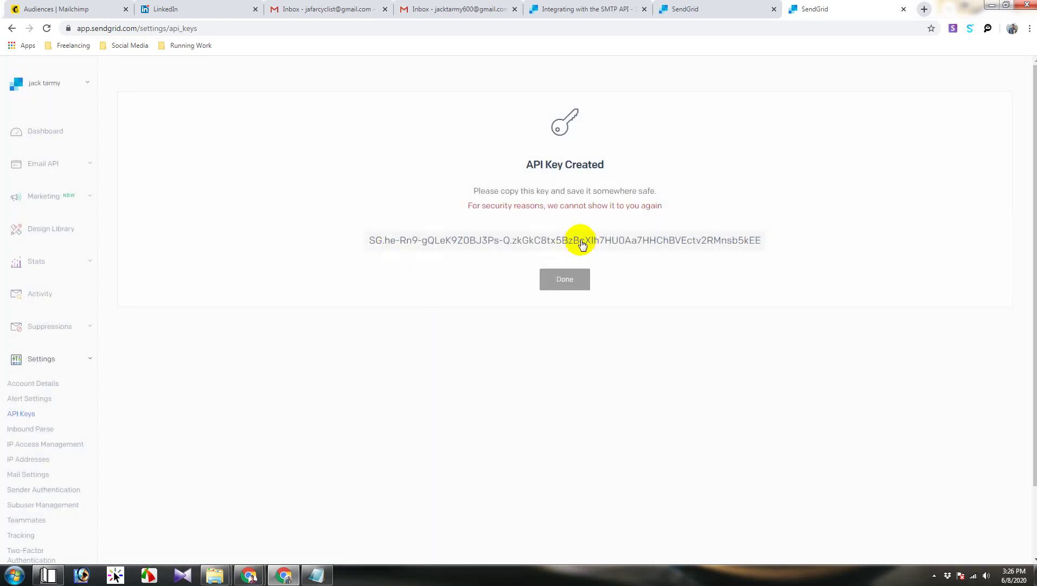
Switch to the MailWizz delivery server form and click into its Api key field
mouse_move(249, 574)
left_click(267, 541)
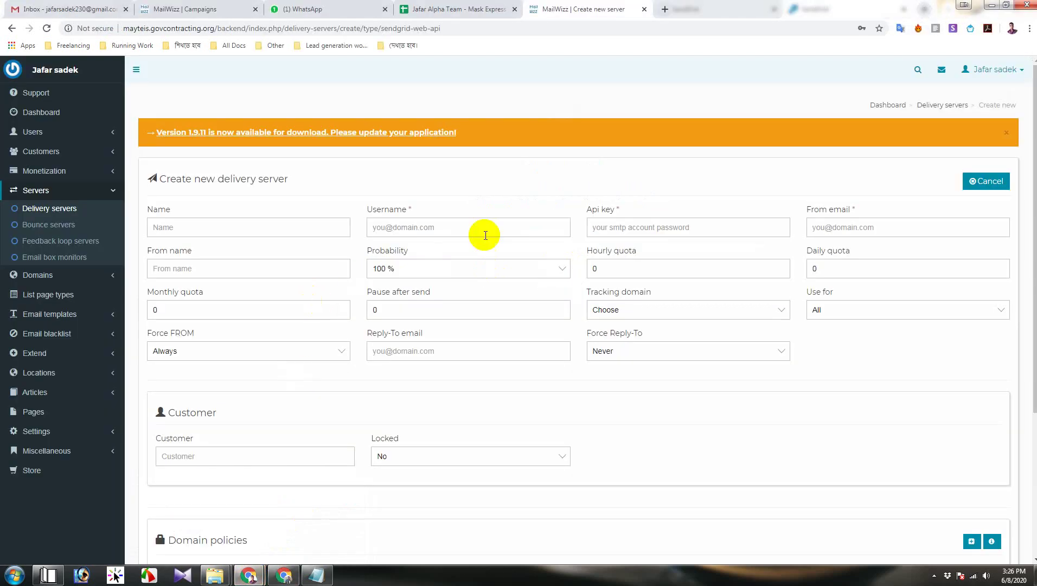
left_click(644, 232)
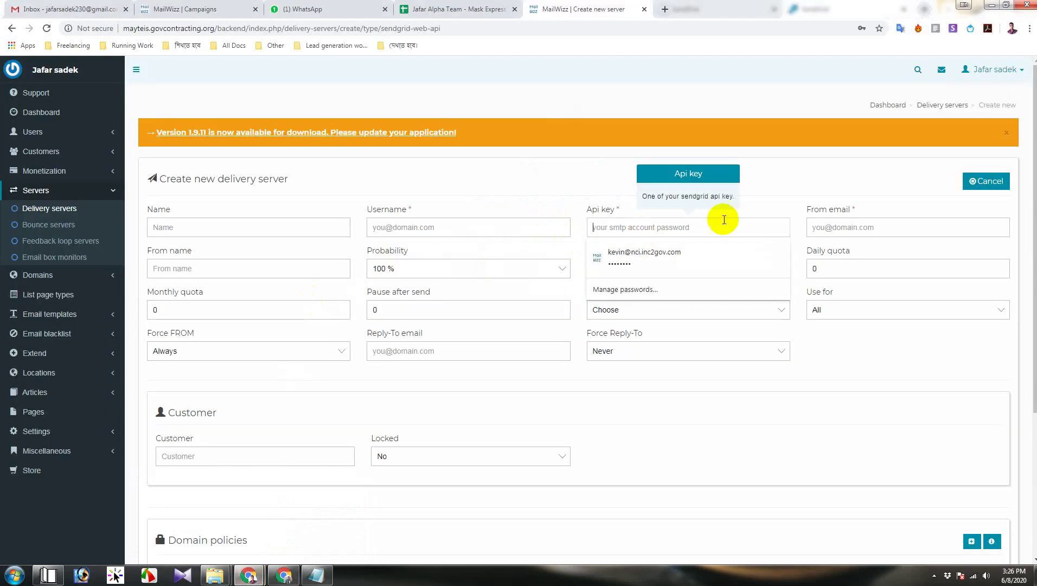
left_click(841, 228)
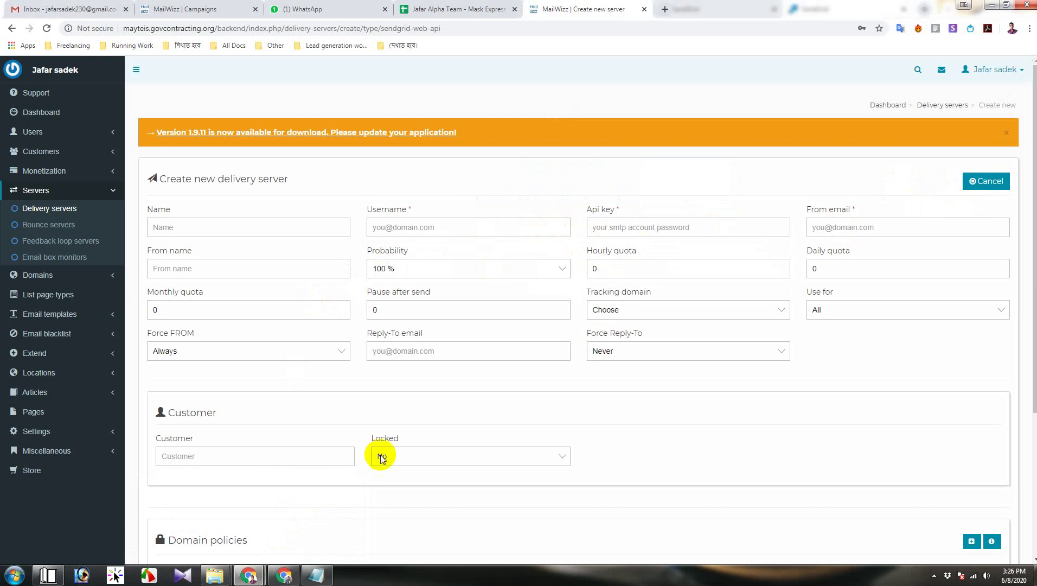
Select the verified sender email on SendGrid's Sender Authentication page and return to MailWizz
left_click(283, 575)
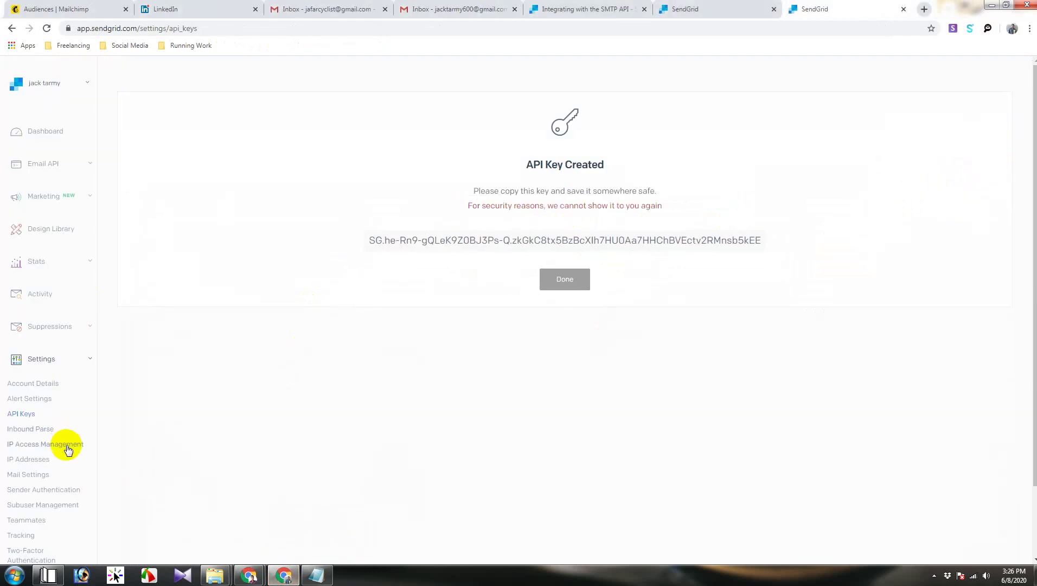
left_click(57, 490)
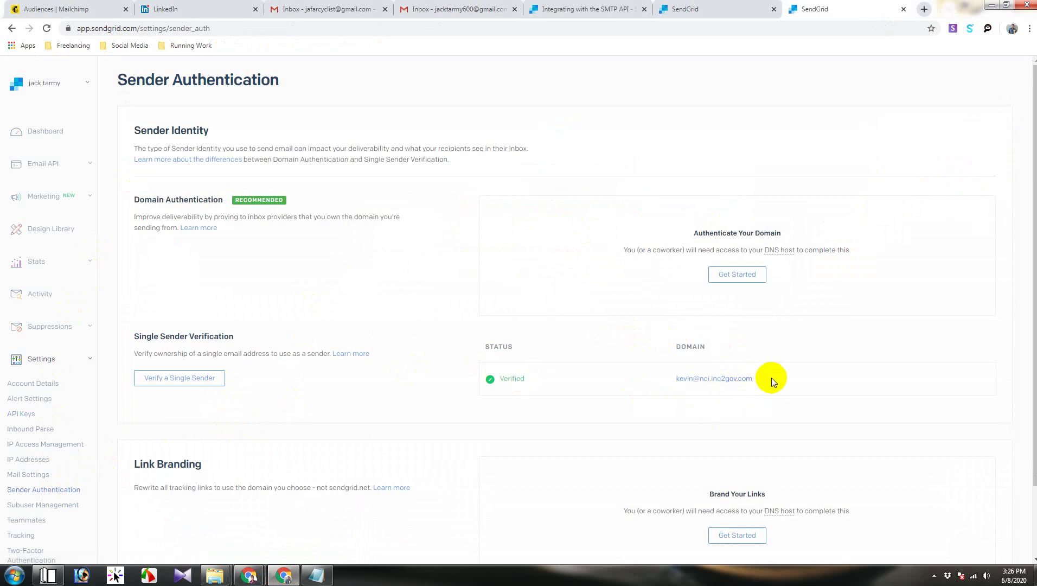
left_click_drag(770, 378, 683, 378)
left_click(249, 575)
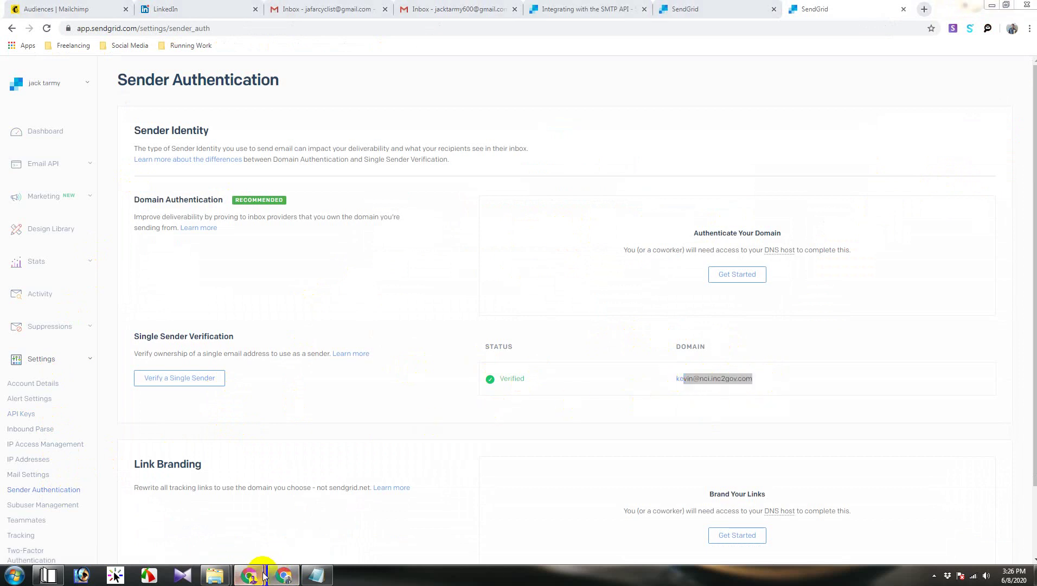
left_click(336, 513)
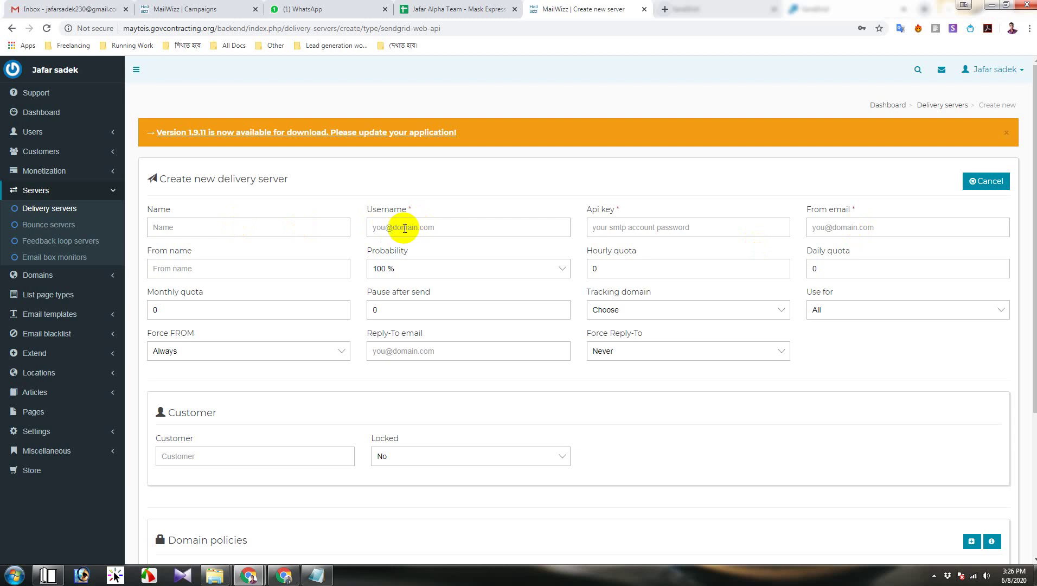
left_click(283, 575)
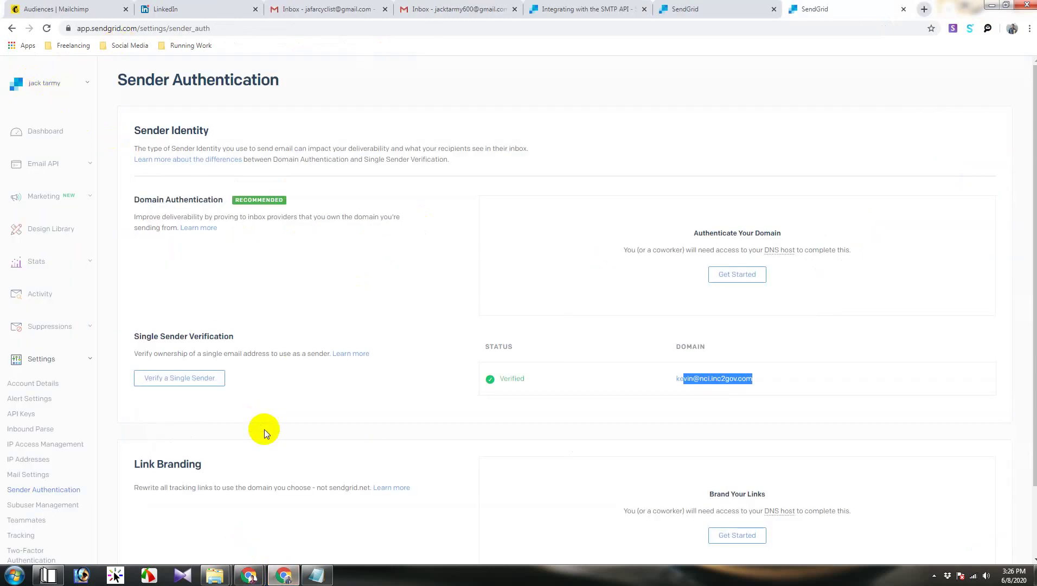
mouse_move(255, 574)
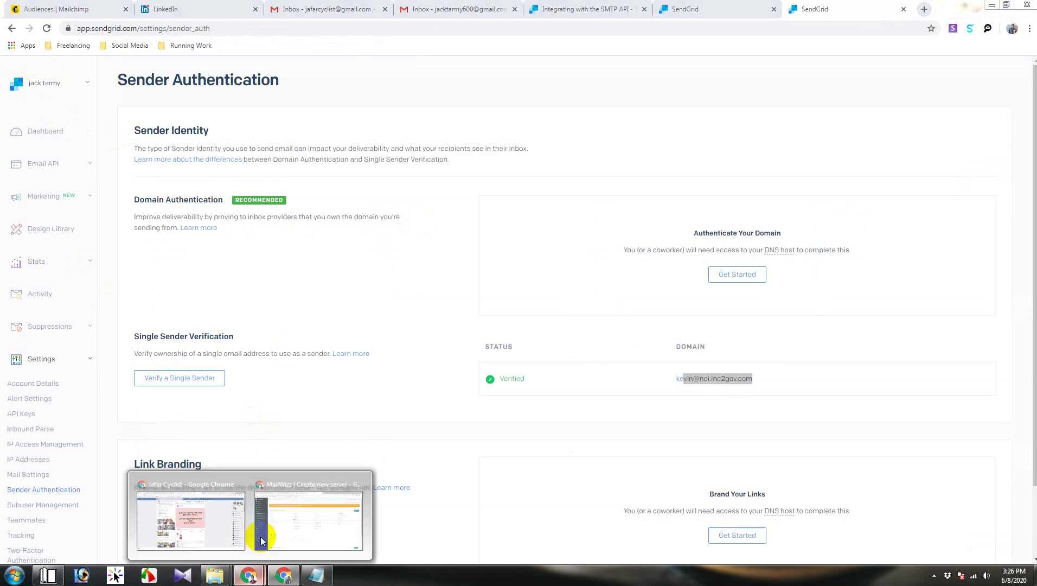
left_click(280, 515)
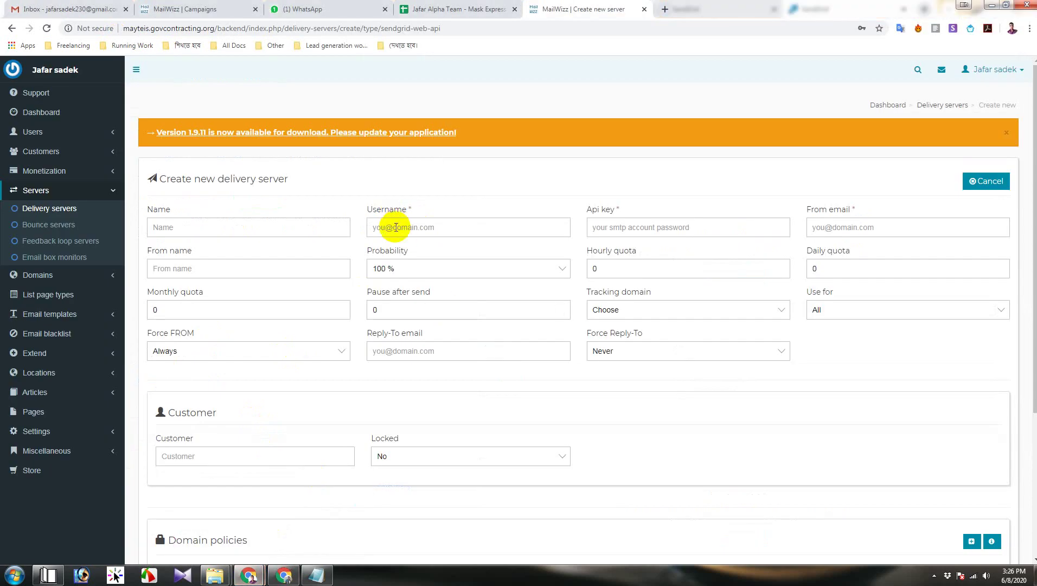
Click into the Username and Name fields of the delivery server form and review it
left_click(396, 227)
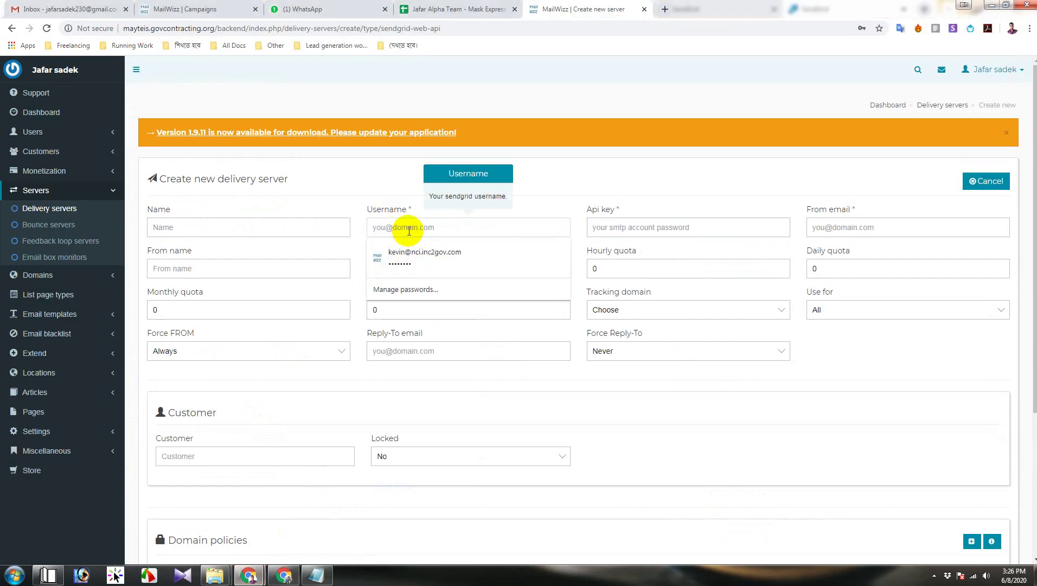
left_click(543, 184)
left_click(170, 225)
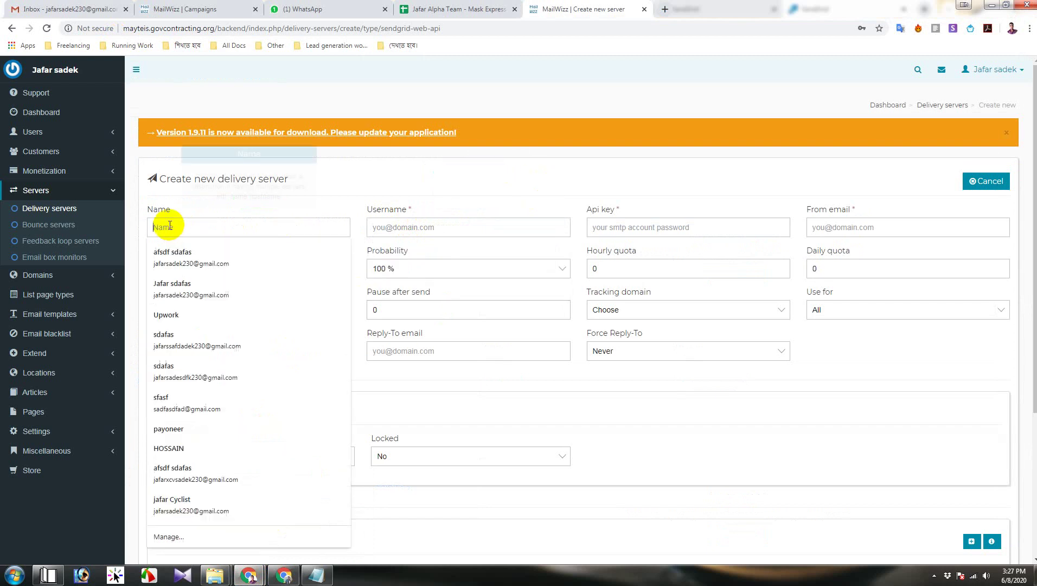
left_click(375, 178)
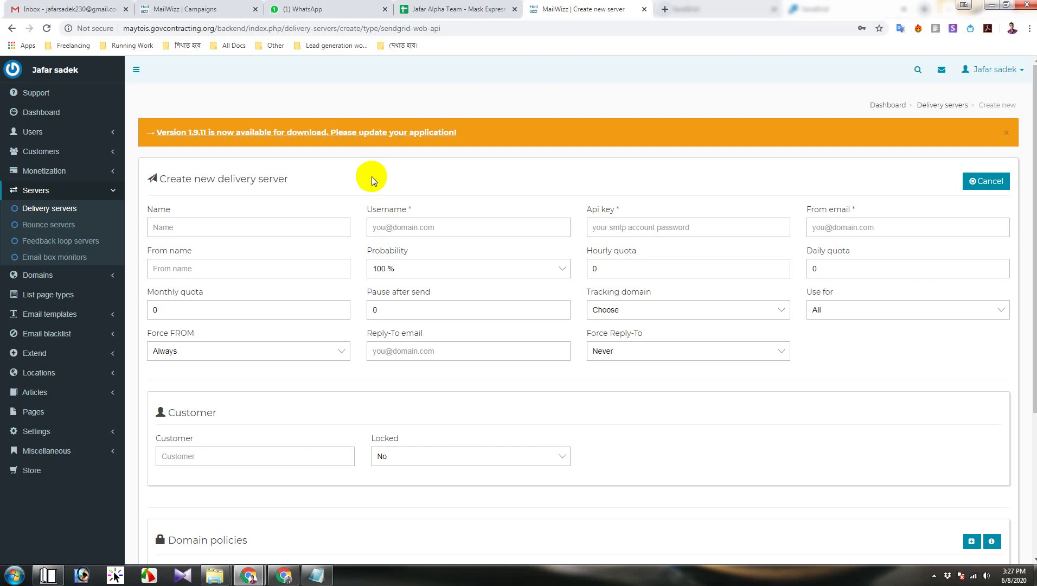
scroll(906, 385, "down", 4)
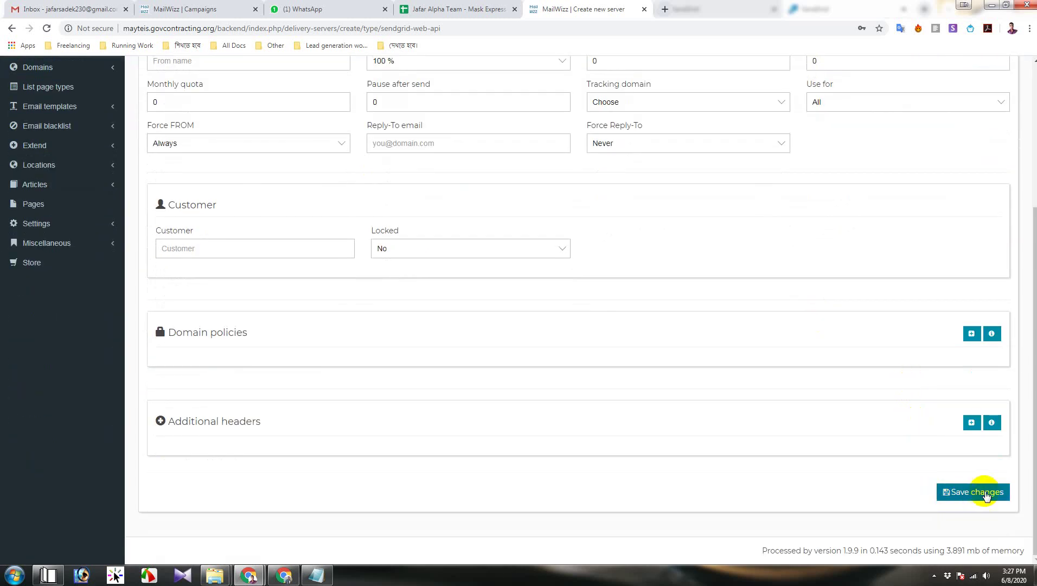
scroll(961, 457, "up", 4)
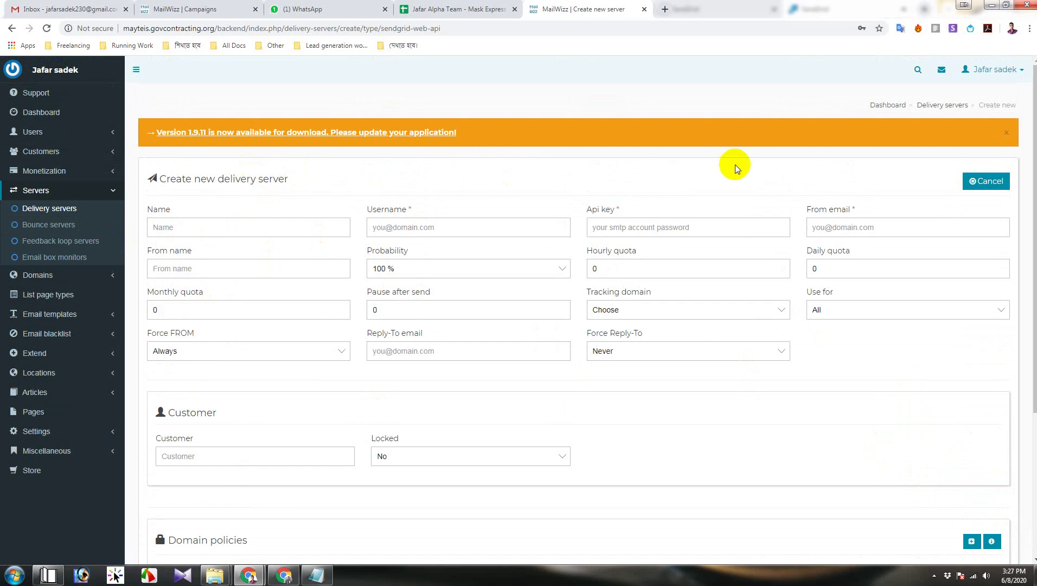
Fill in the From email with the verified SendGrid sender address and save the server
left_click(898, 224)
left_click(560, 170)
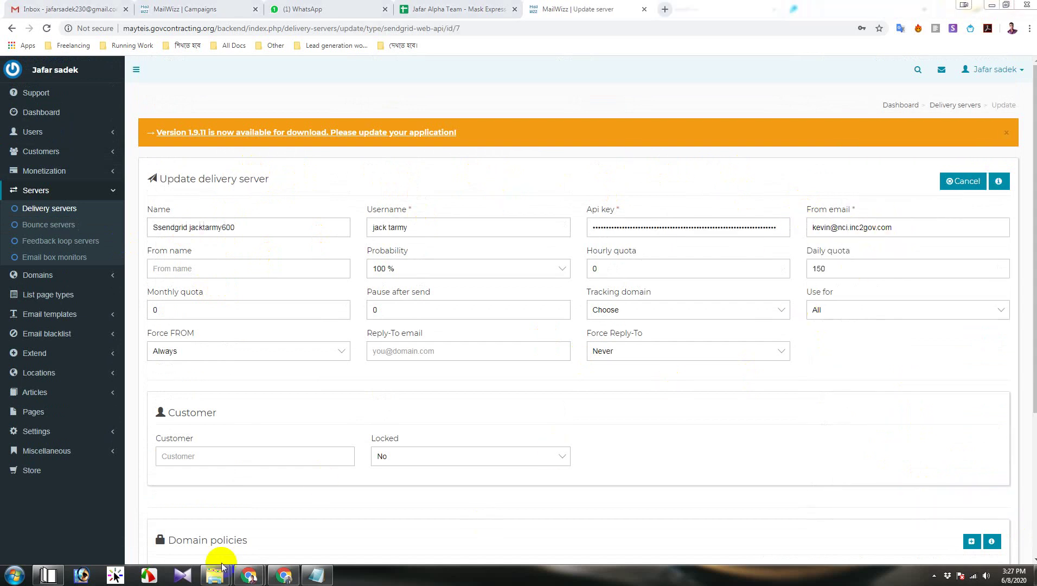
left_click(283, 575)
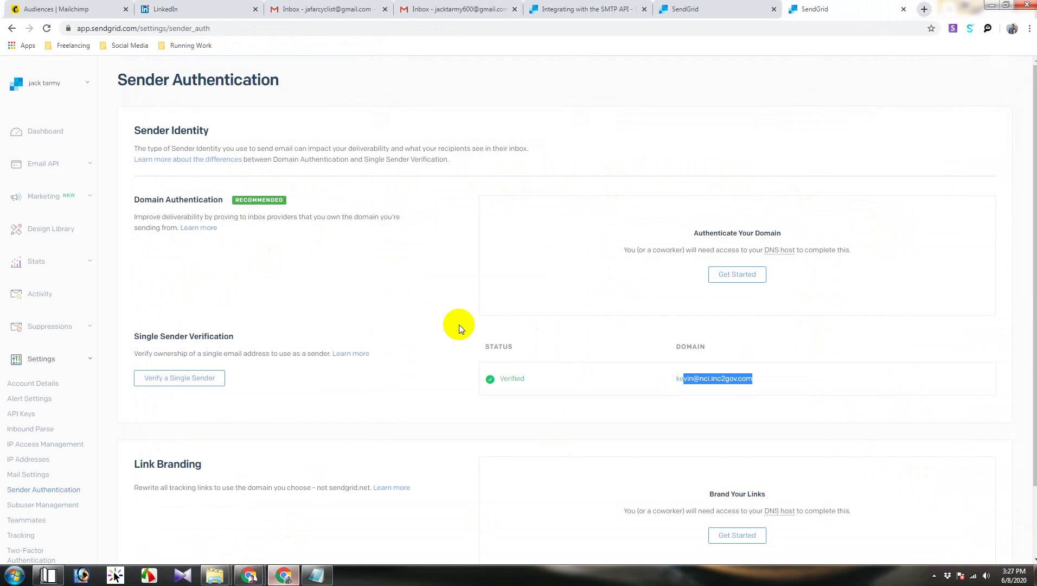
left_click(622, 383)
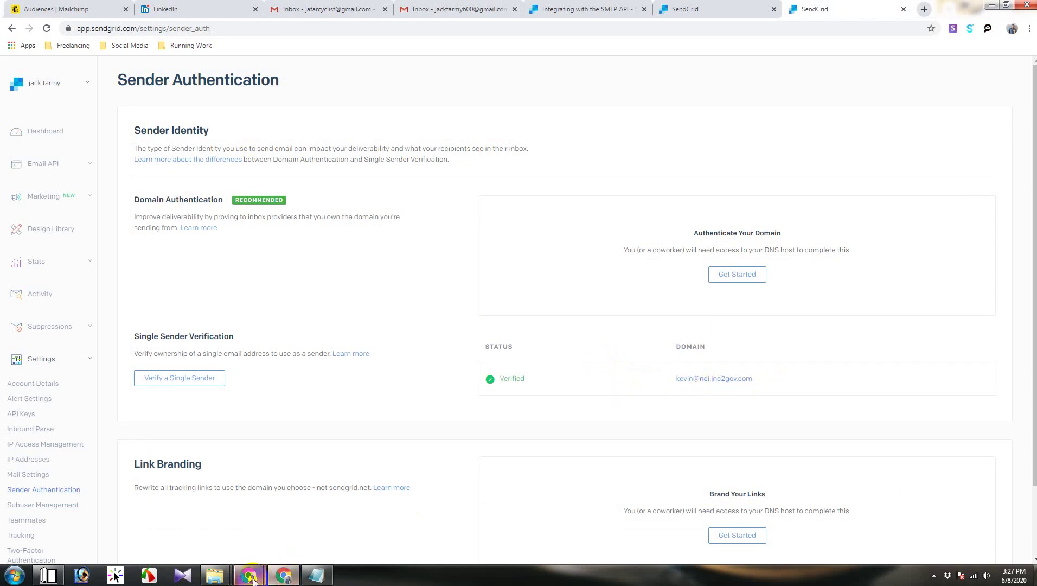
mouse_move(286, 577)
left_click(308, 523)
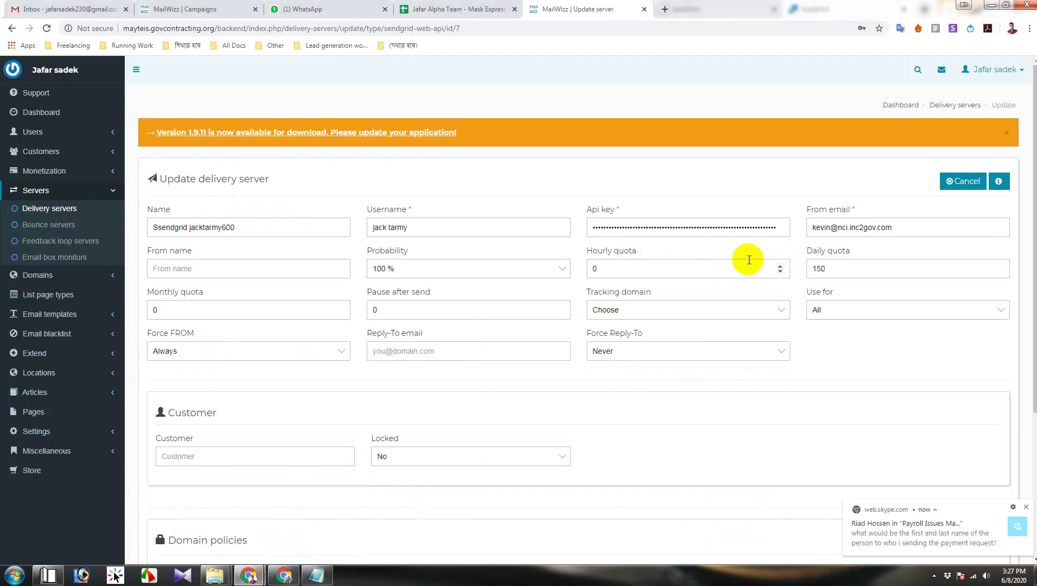
Go back to SendGrid and open its API Keys list
left_click(287, 576)
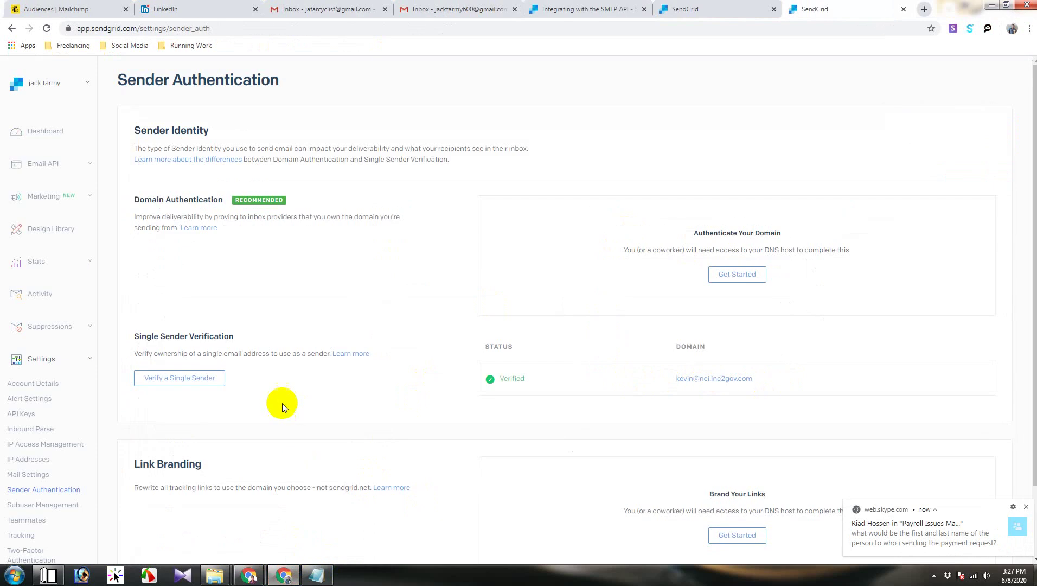
scroll(38, 510, "down", 2)
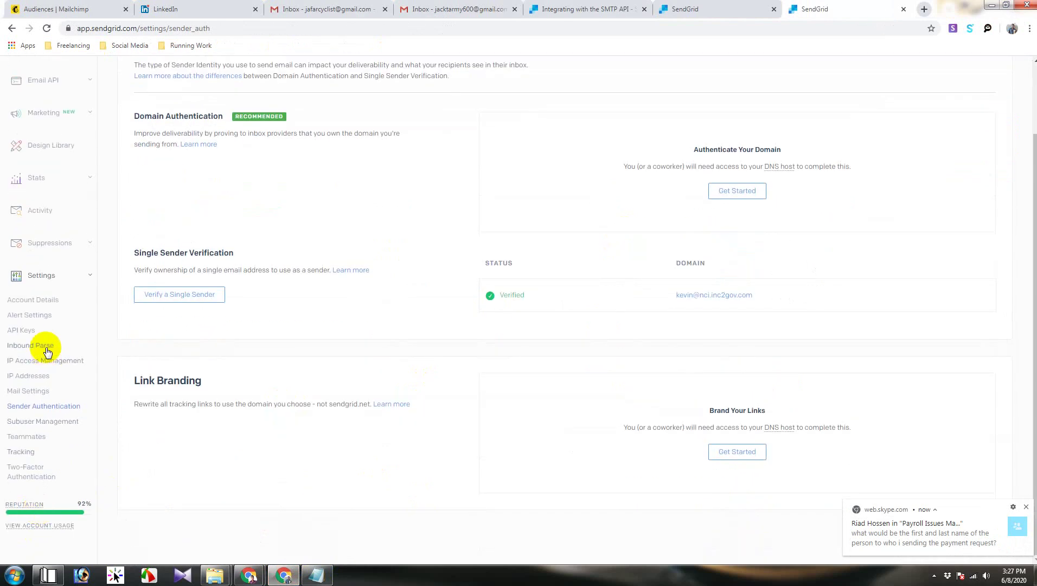
left_click(21, 330)
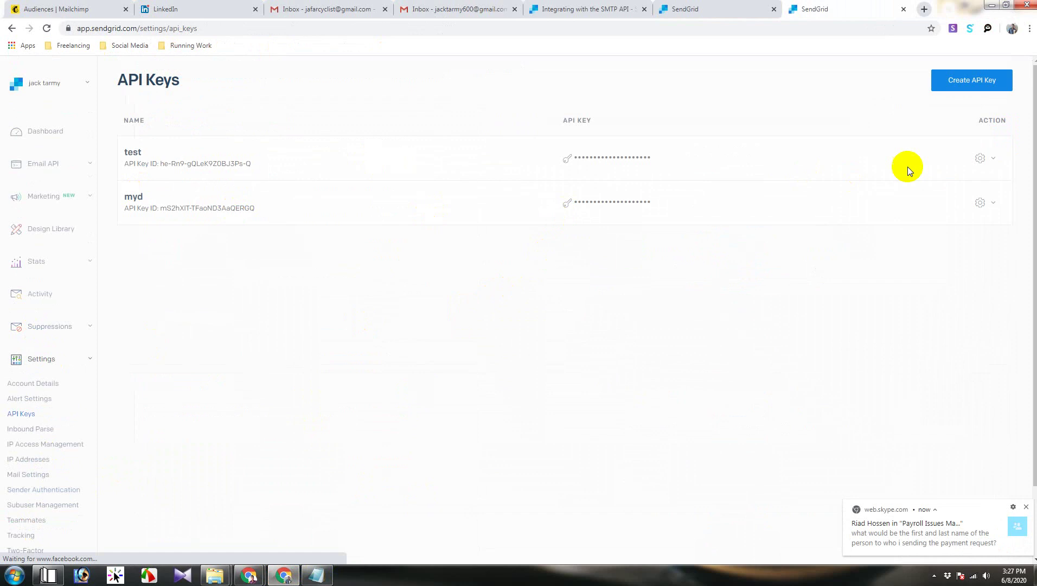
Delete the 'test' API key from its gear menu and confirm the deletion
left_click(993, 158)
left_click(944, 204)
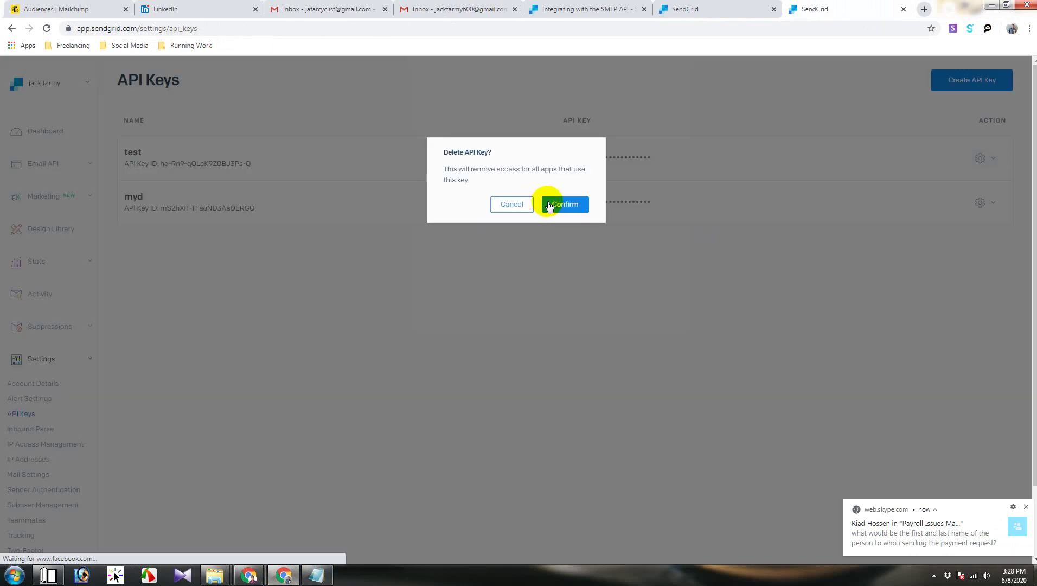
left_click(549, 204)
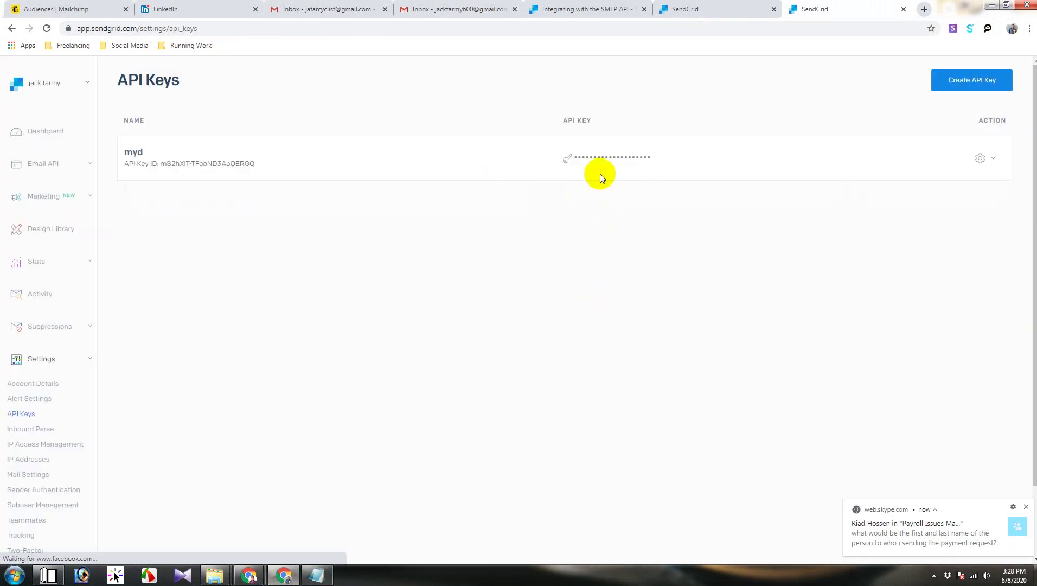
mouse_move(248, 574)
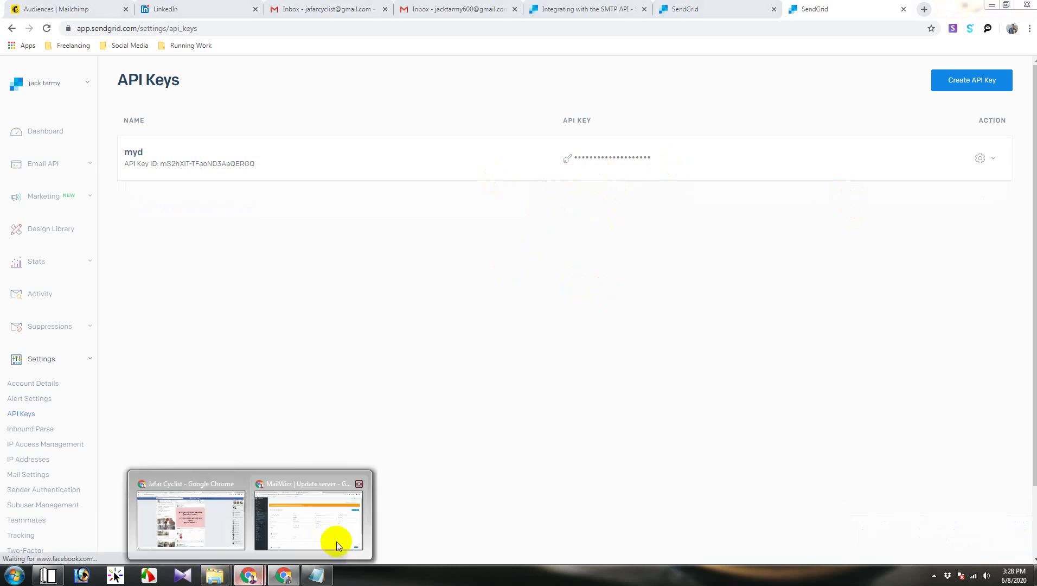
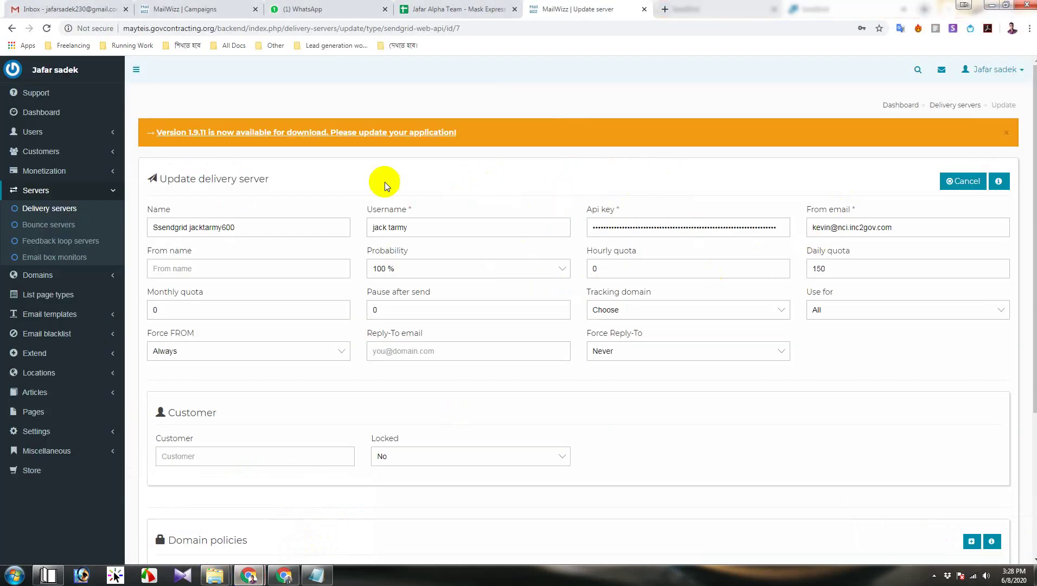
Look up the API key in SendGrid, then return to the delivery server update form
left_click(284, 574)
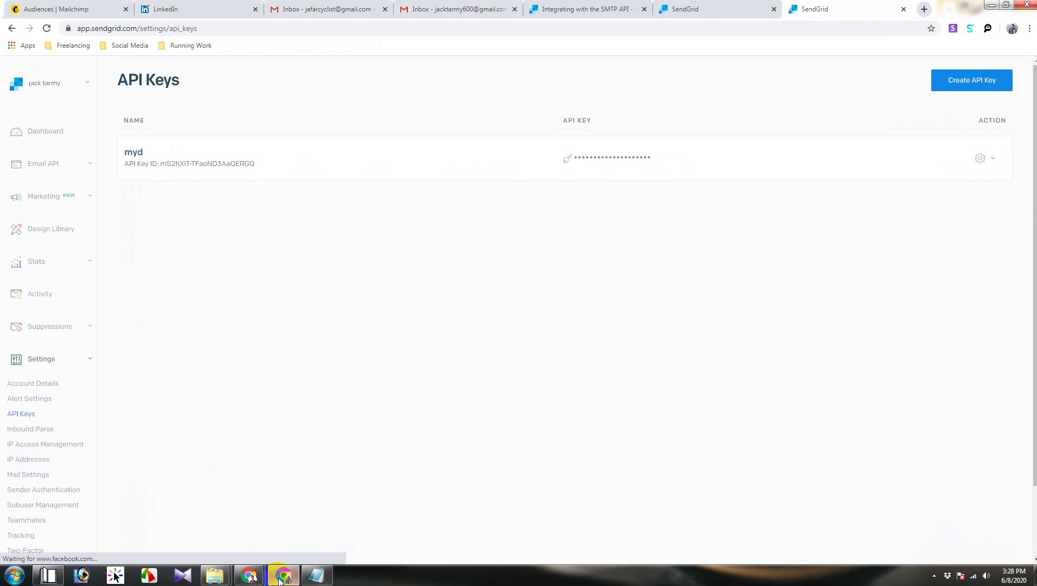
mouse_move(249, 574)
left_click(331, 534)
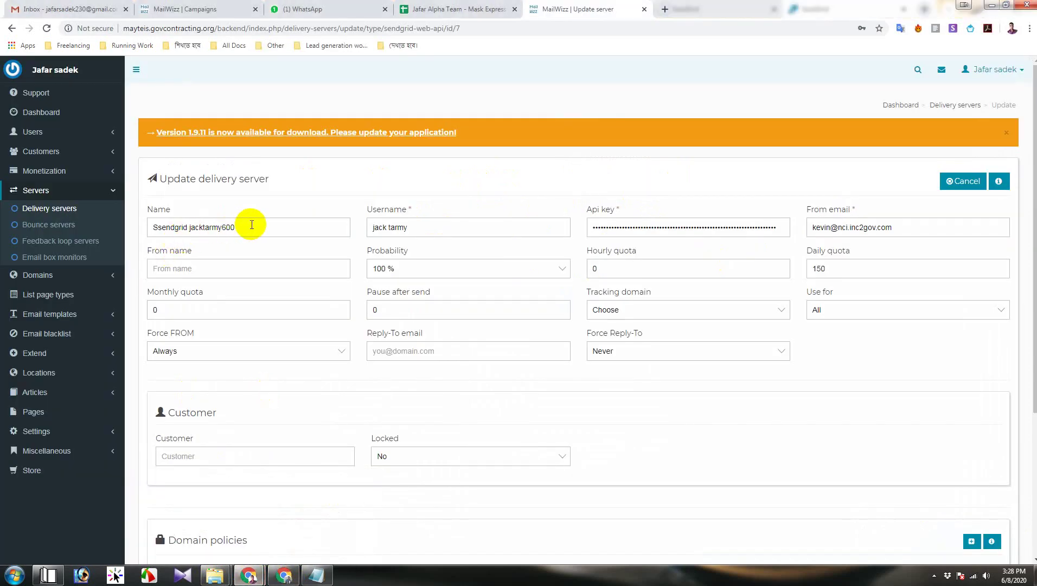
Review the server form, then open the delivery servers list showing the second SendGrid Web API server Active
triple_click(151, 227)
left_click(254, 204)
scroll(437, 367, "down", 4)
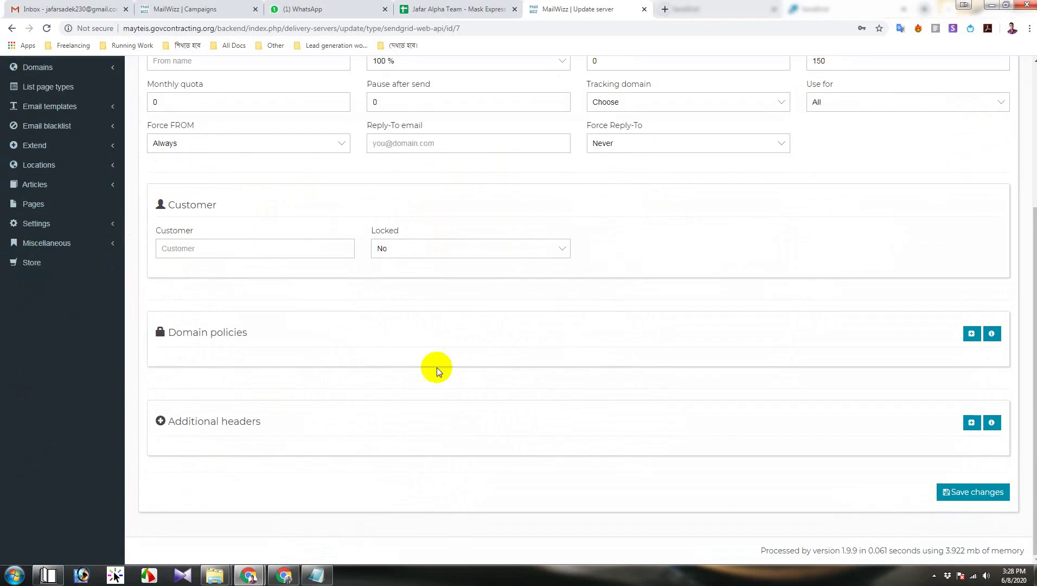
scroll(687, 401, "up", 4)
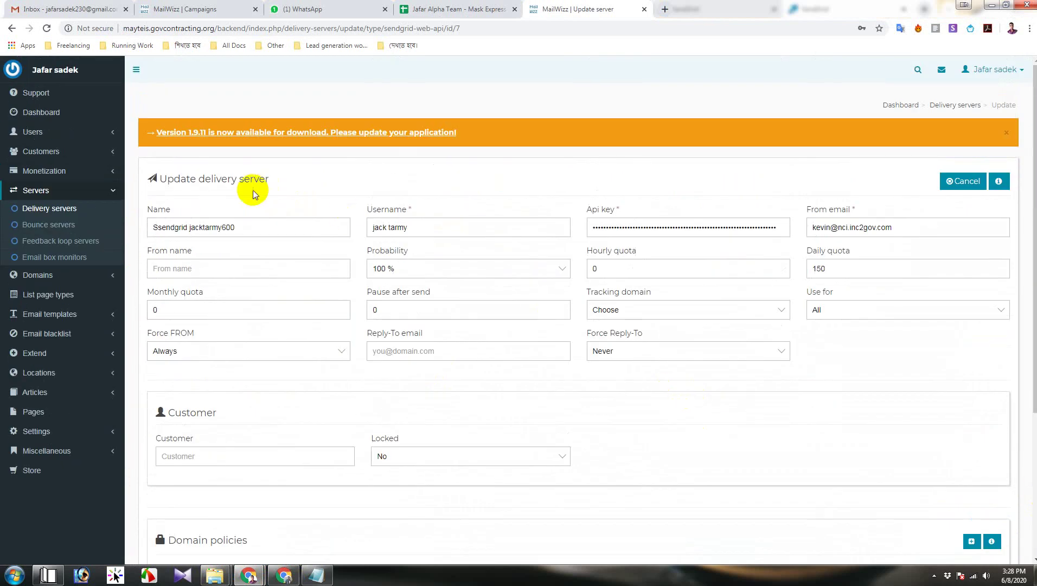
left_click(50, 209)
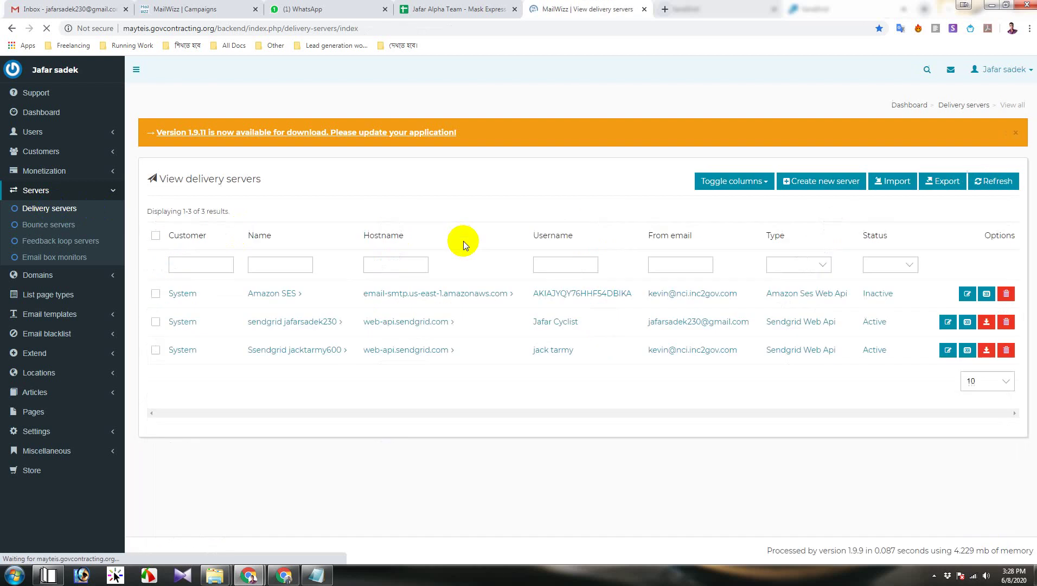